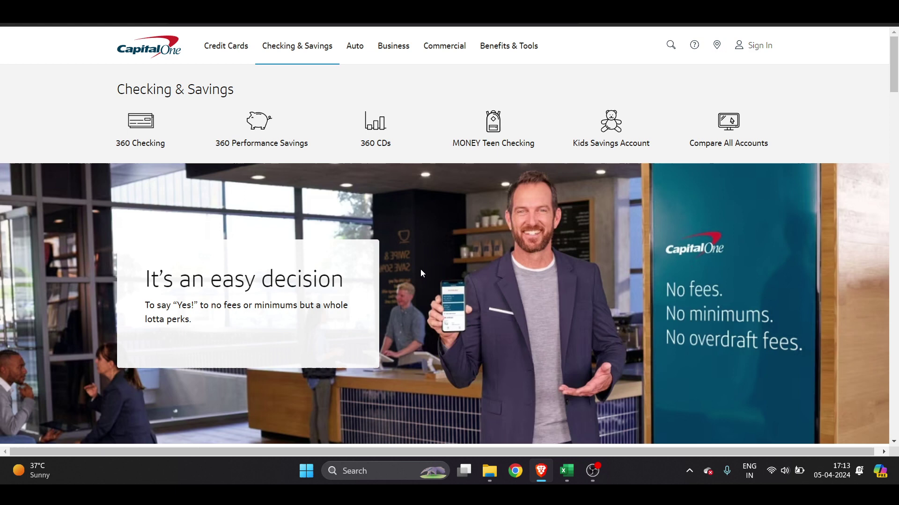
scroll(582, 378, "down", 1)
scroll(582, 380, "down", 2)
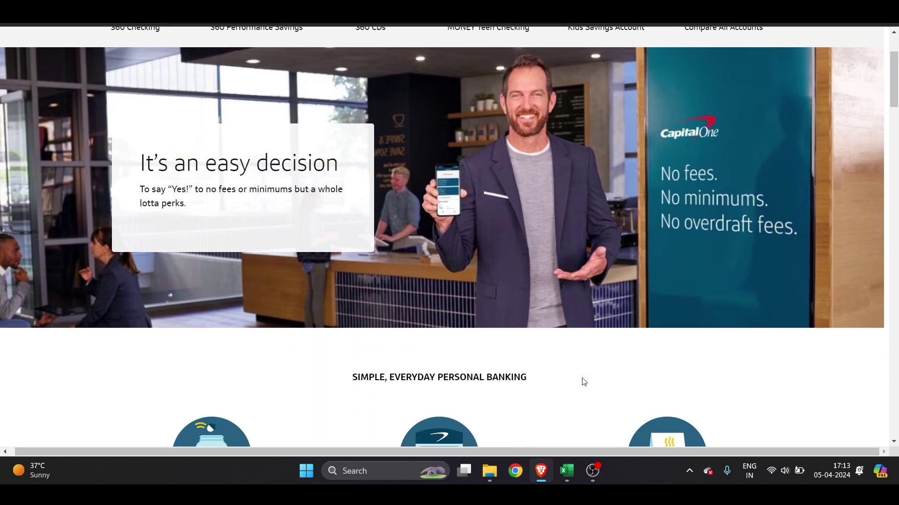
scroll(581, 381, "down", 1)
scroll(582, 381, "down", 1)
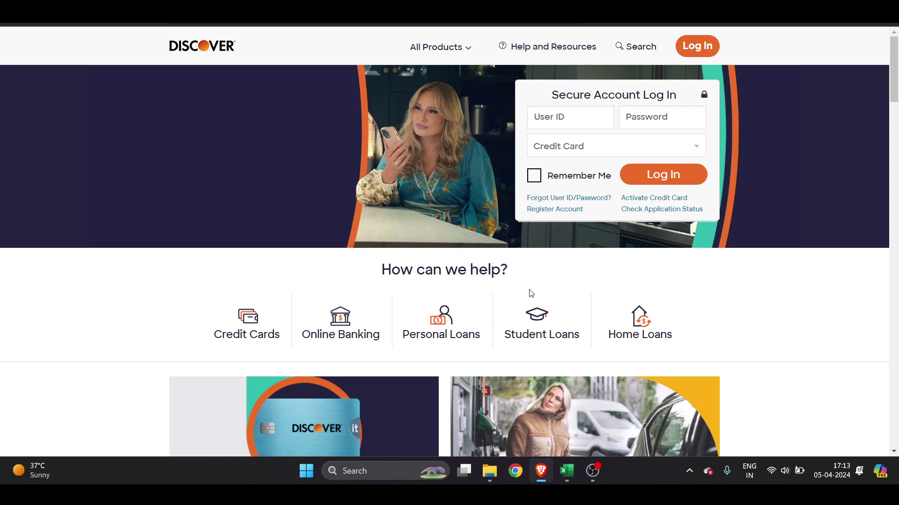
key("alt+f")
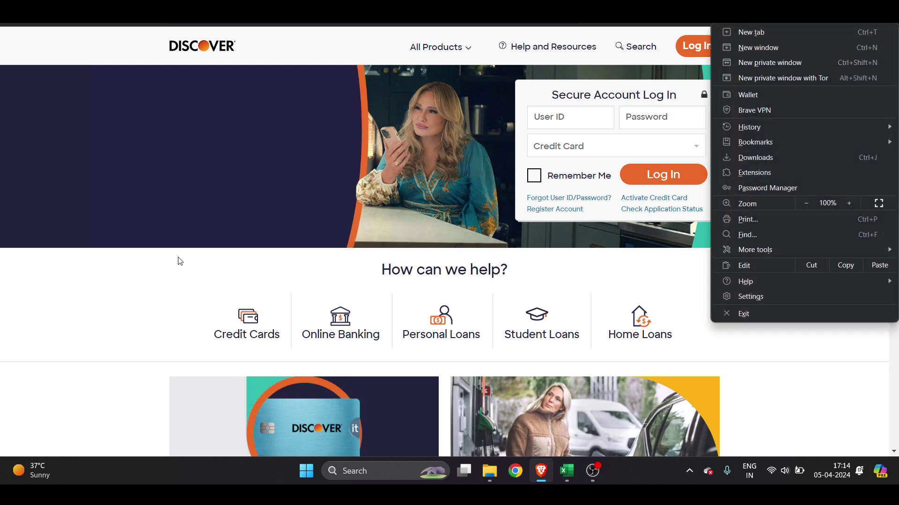
key("Escape")
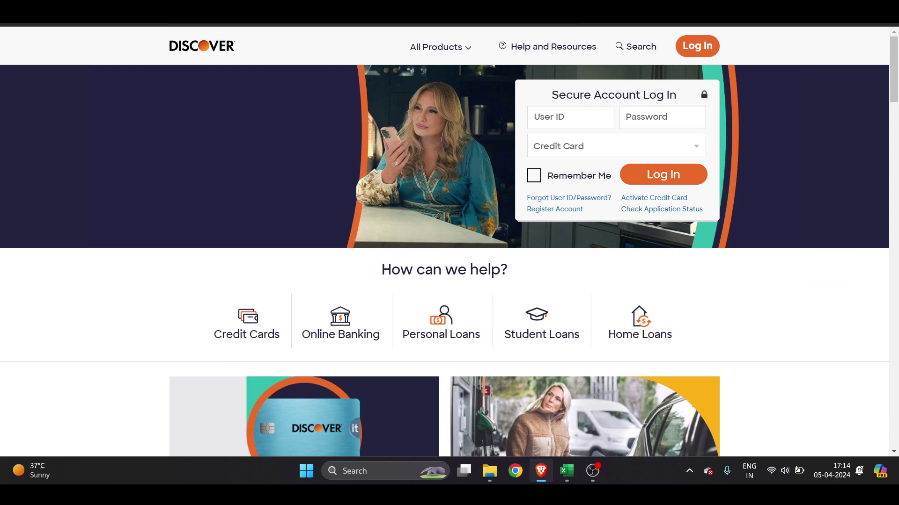
key("ctrl+Tab")
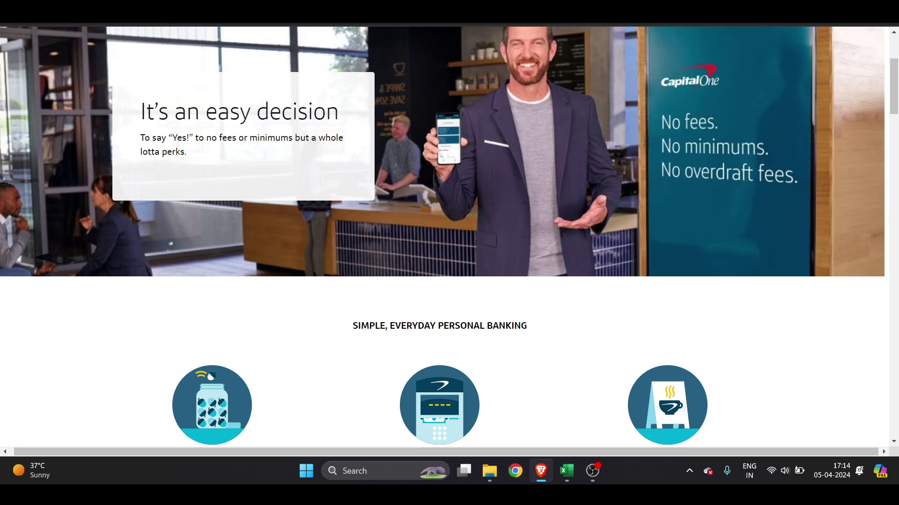
key("alt+f")
key("Escape")
key("ctrl+Tab")
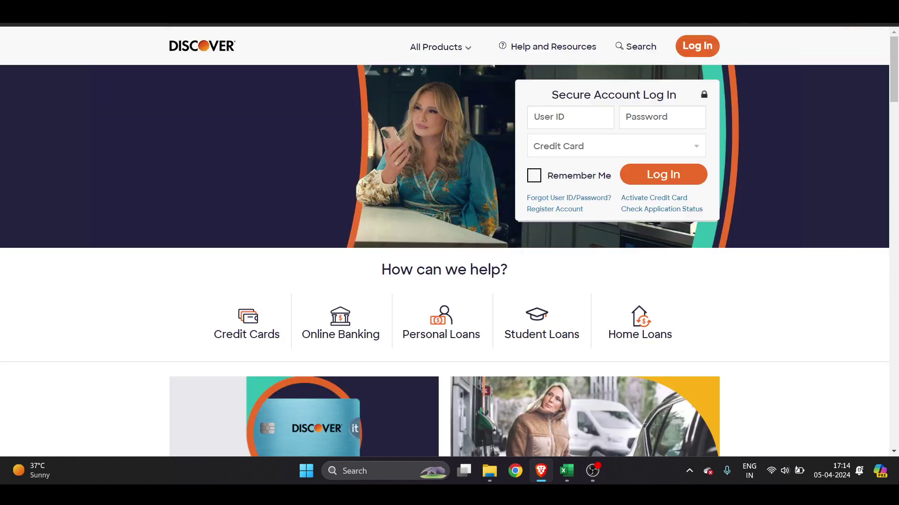